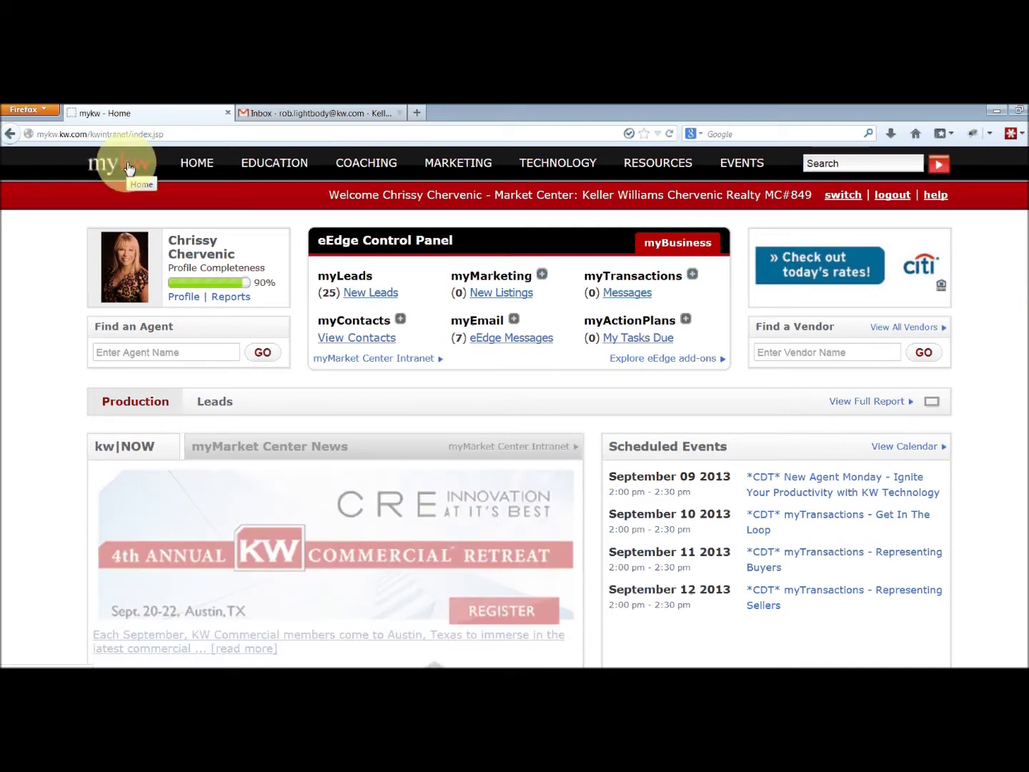
Step: Show the TECHNOLOGY menu in the mykw top navigation bar to list the agent tools
{"action": "mouse_move", "coordinate": [558, 170]}
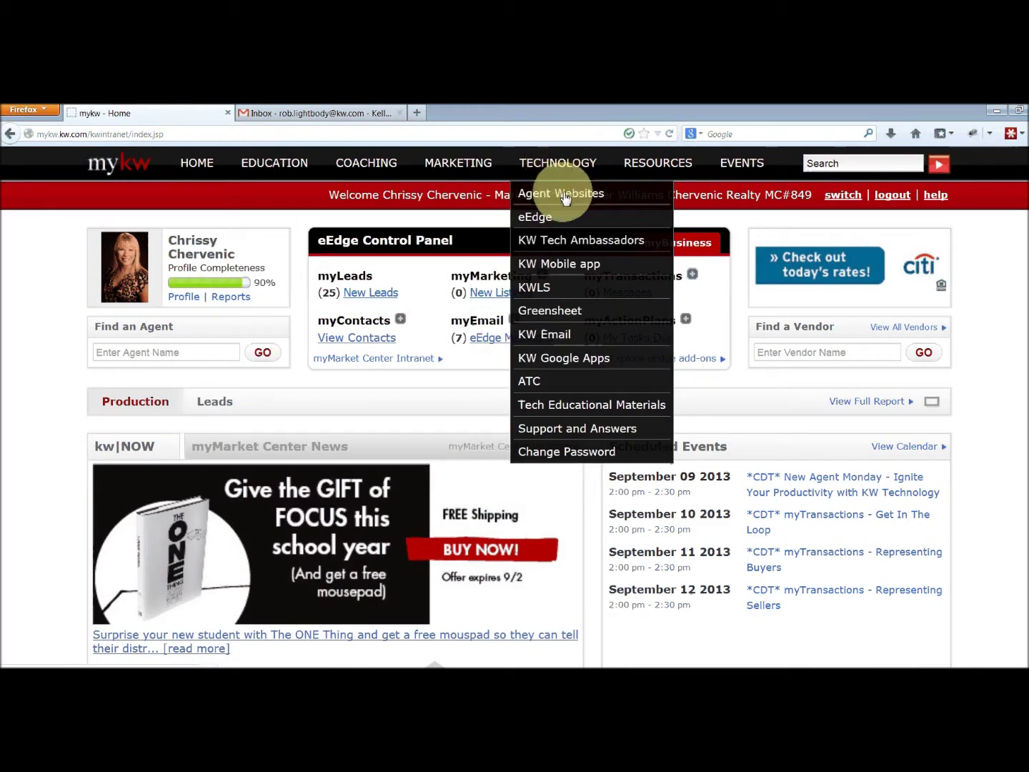
Step: Go to Agent Websites and launch the Agent Web Site Administration Tool in a new tab
{"action": "left_click", "coordinate": [569, 192]}
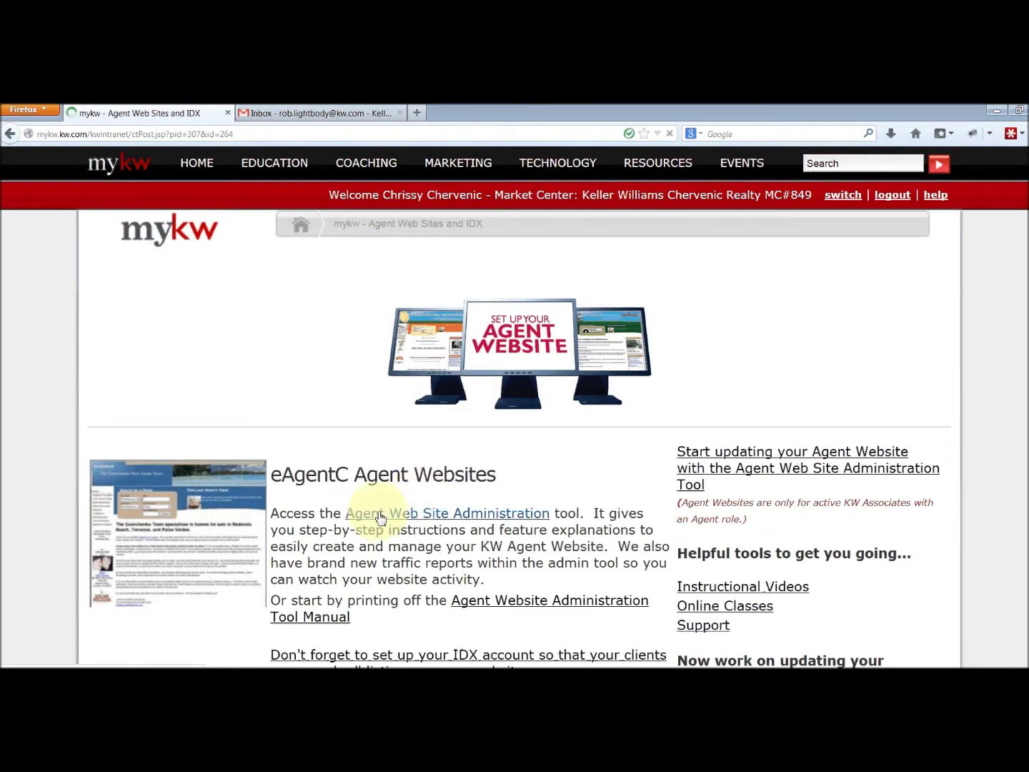
{"action": "left_click", "coordinate": [434, 518]}
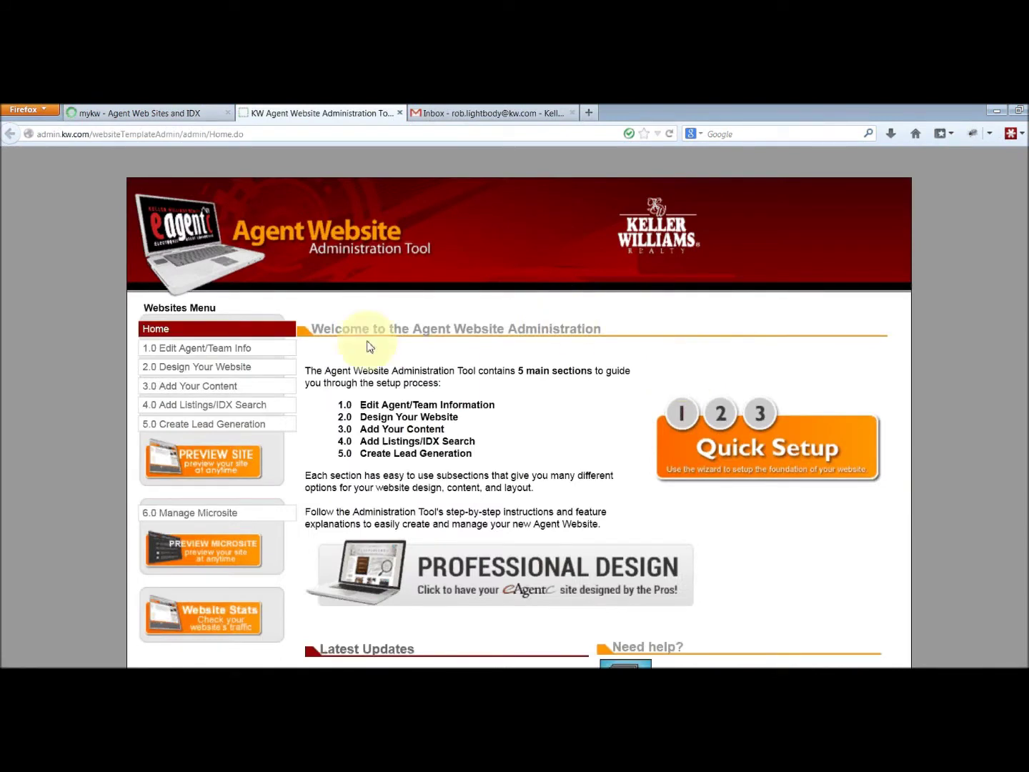
Step: Copy the Mobile URL from 4.5 Mobile Property Search under 4.0 Add Listings/IDX Search
{"action": "left_click", "coordinate": [178, 405]}
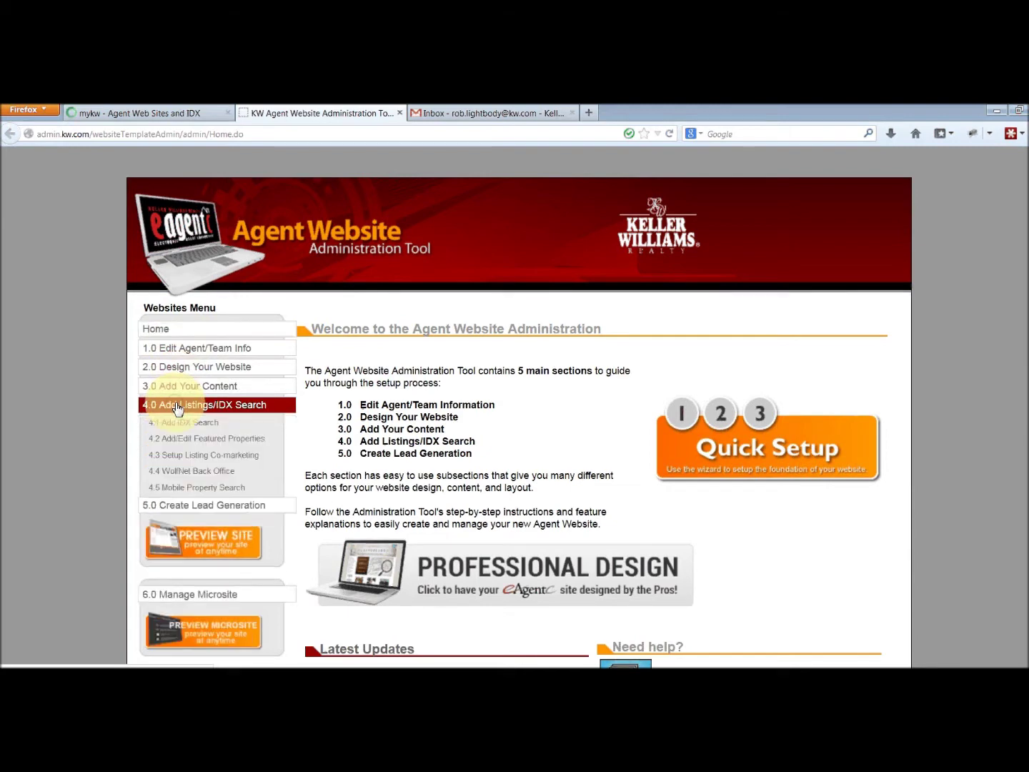
{"action": "left_click", "coordinate": [180, 492]}
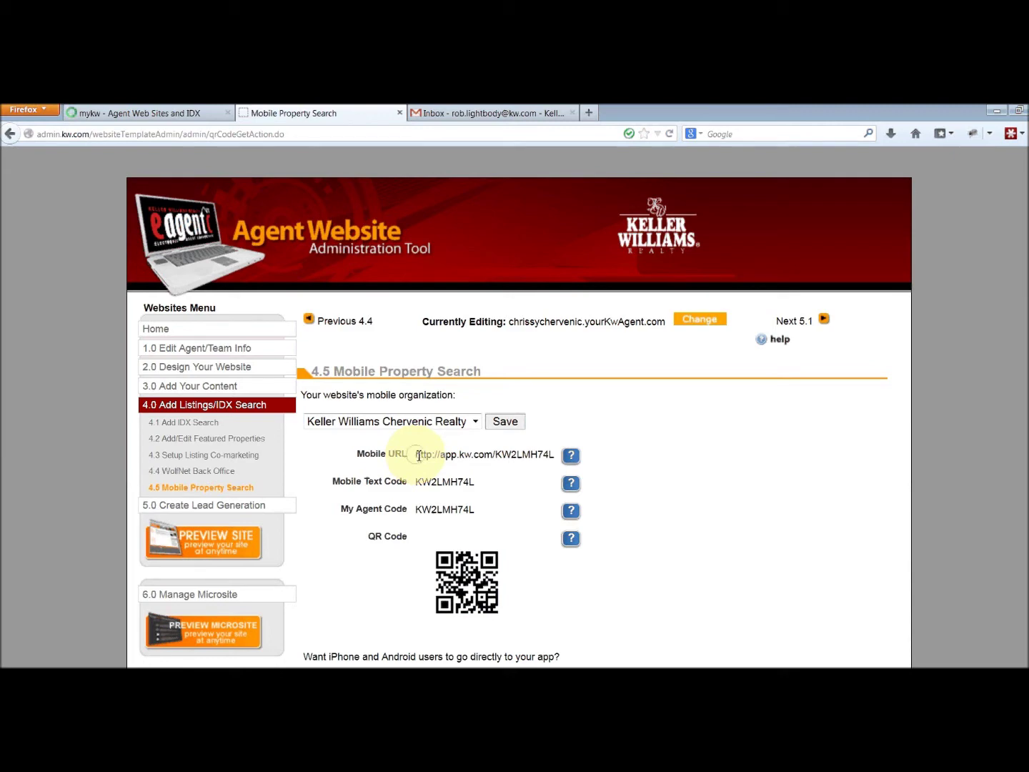
{"action": "left_click_drag", "start_coordinate": [416, 456], "coordinate": [555, 458]}
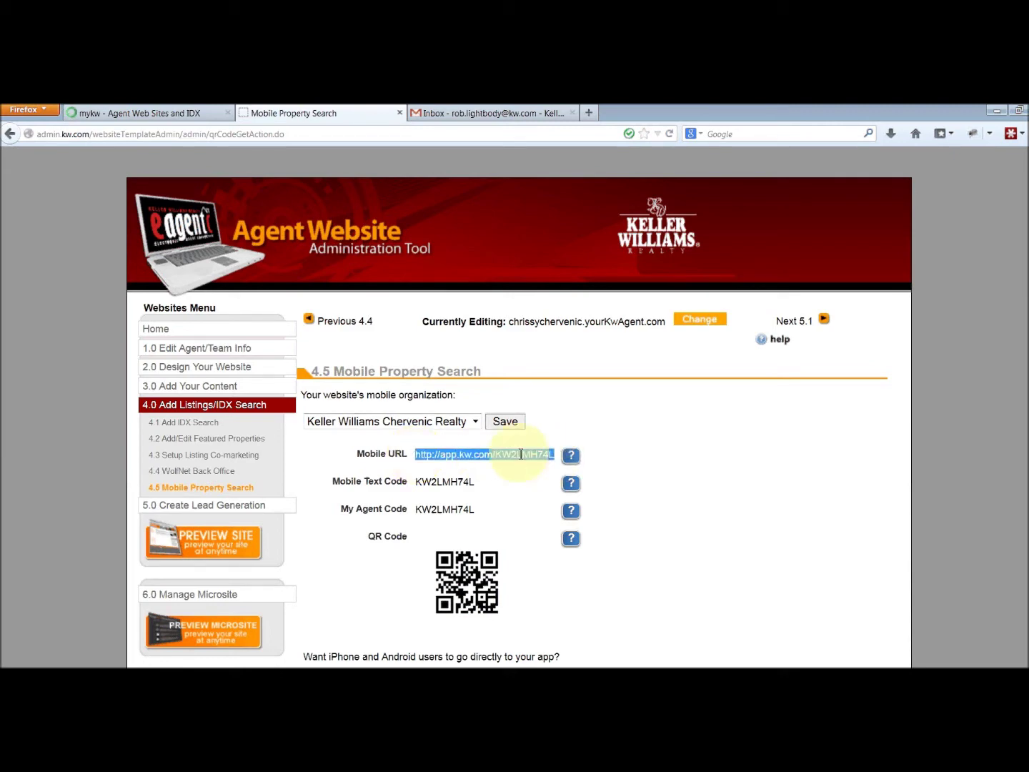
{"action": "right_click", "coordinate": [520, 455]}
{"action": "left_click", "coordinate": [552, 533]}
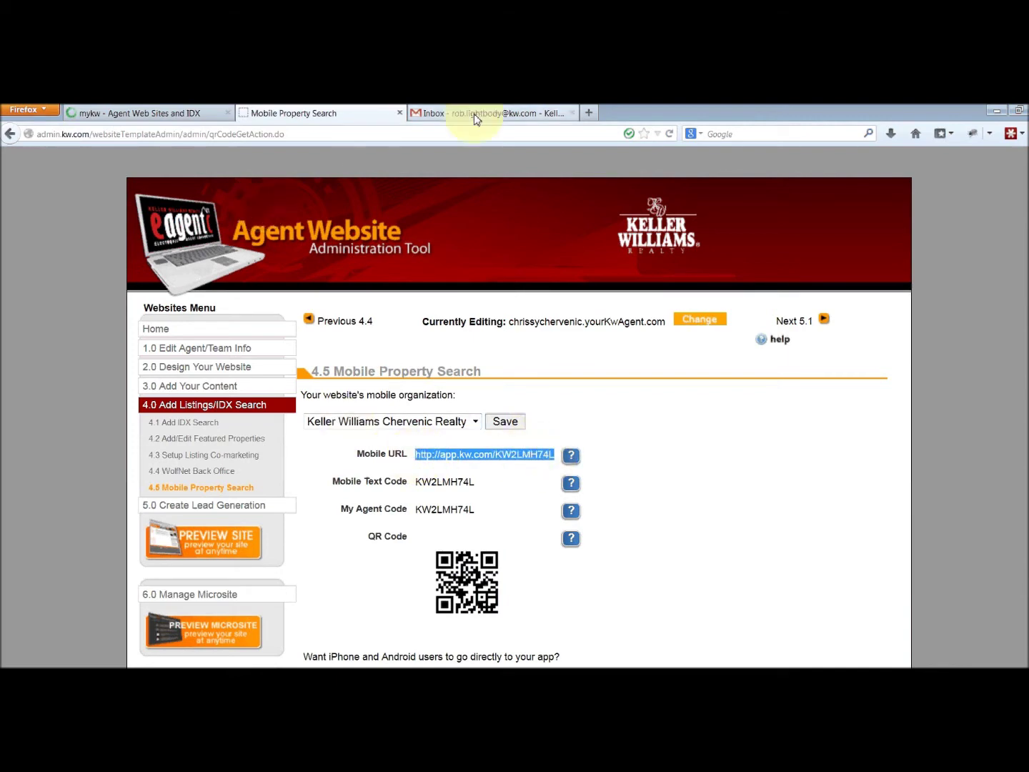
Step: Switch to the Gmail inbox and open Settings from the gear menu
{"action": "left_click", "coordinate": [519, 113]}
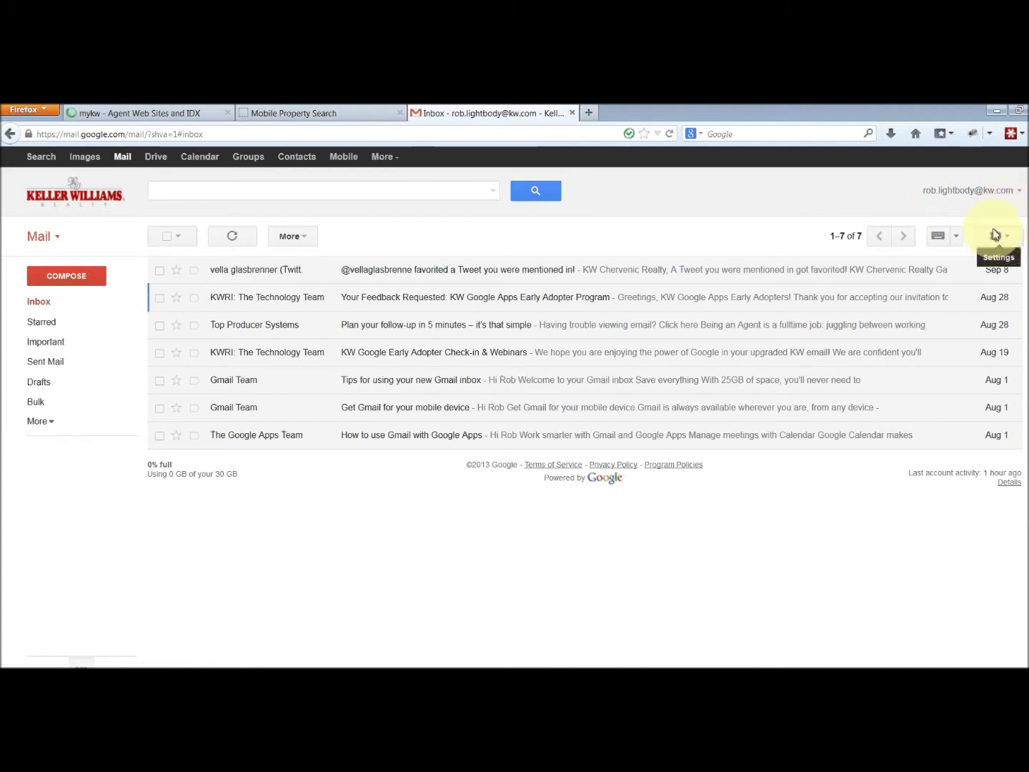
{"action": "left_click", "coordinate": [1007, 238]}
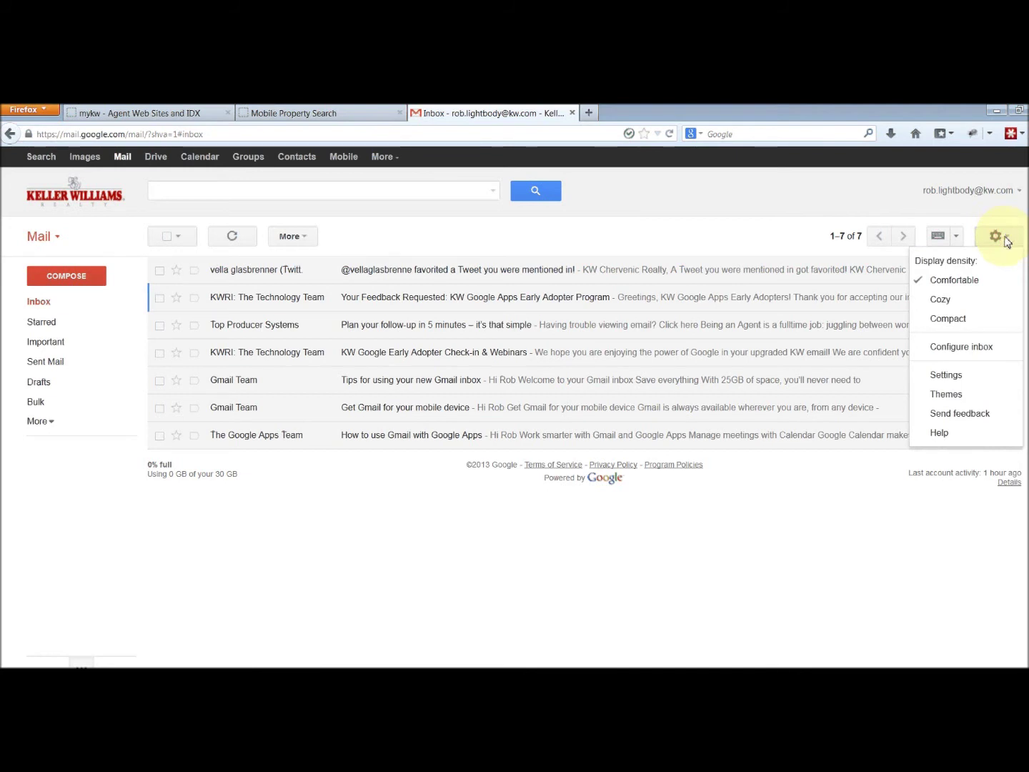
{"action": "left_click", "coordinate": [947, 374]}
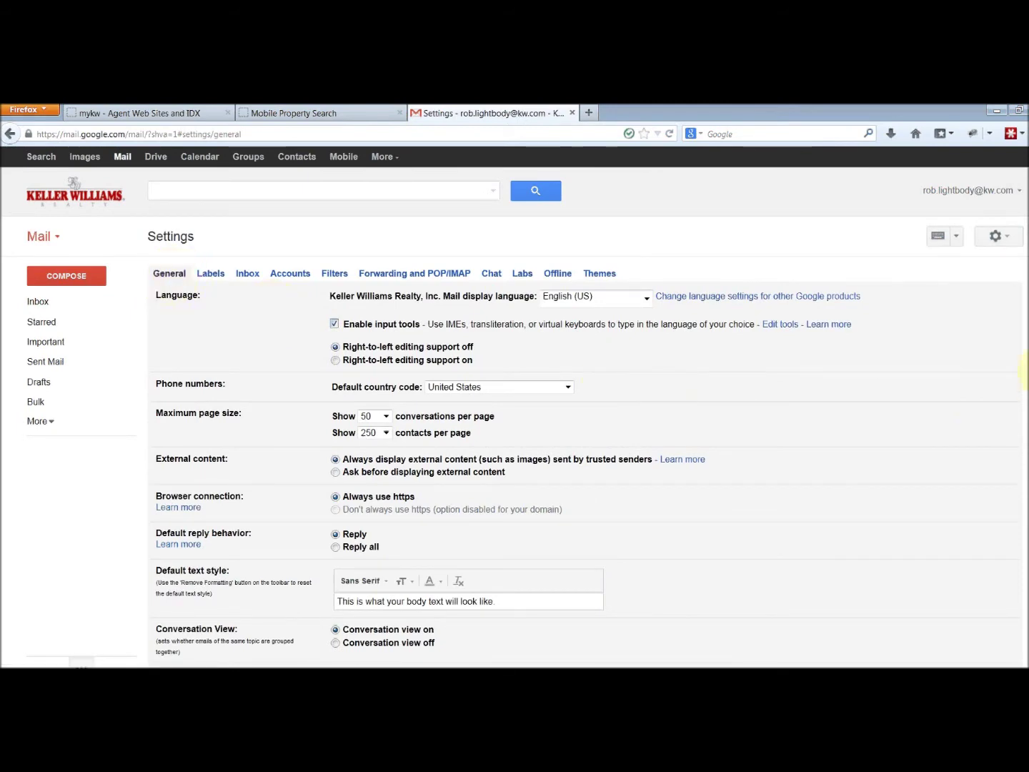
Step: In the Signature box, type 'Click here to download my Mobile Property Search App' below the phone number
{"action": "left_click_drag", "start_coordinate": [1023, 372], "coordinate": [1023, 569]}
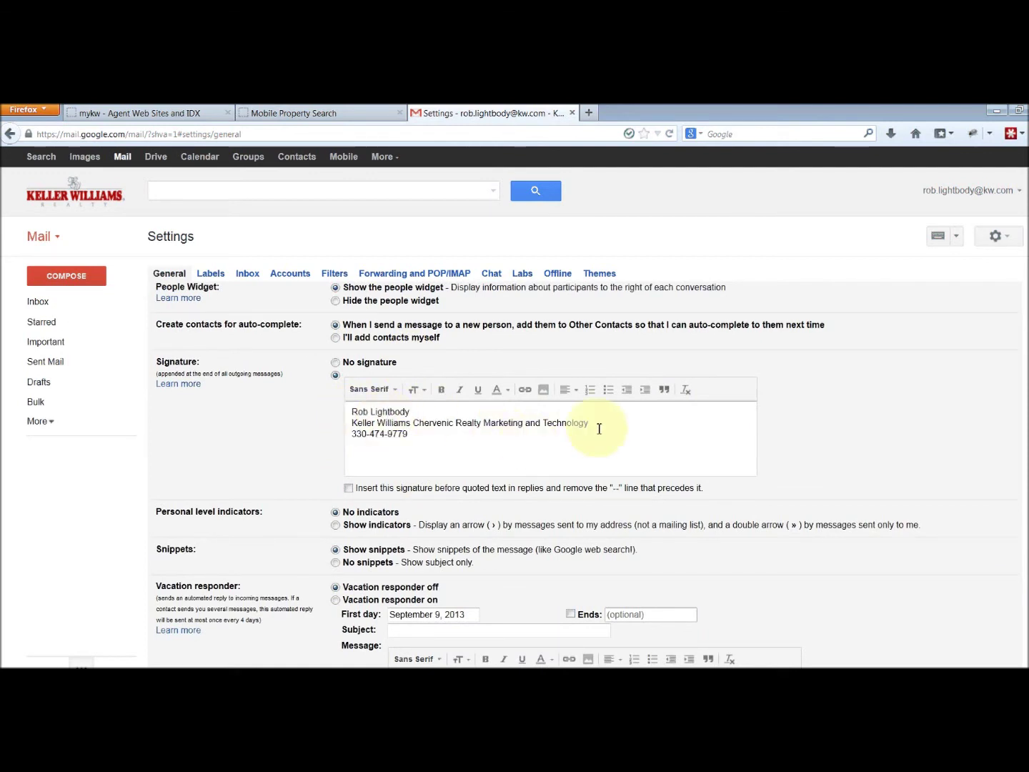
{"action": "left_click", "coordinate": [408, 434]}
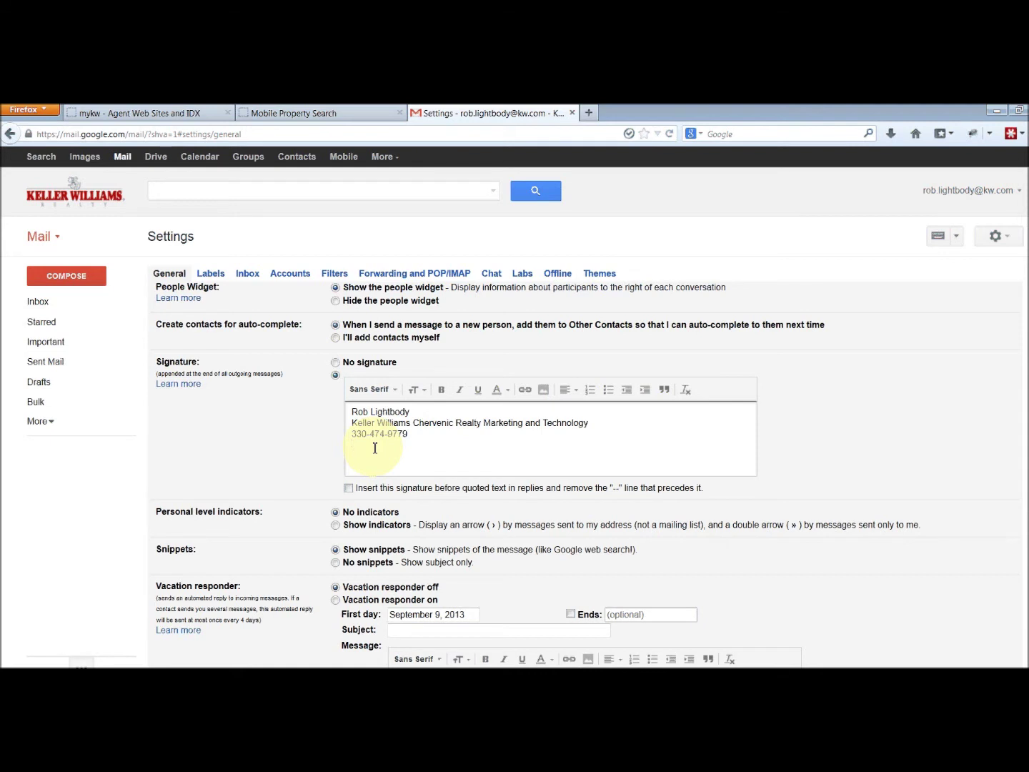
{"action": "type", "text": "Click here to download my"}
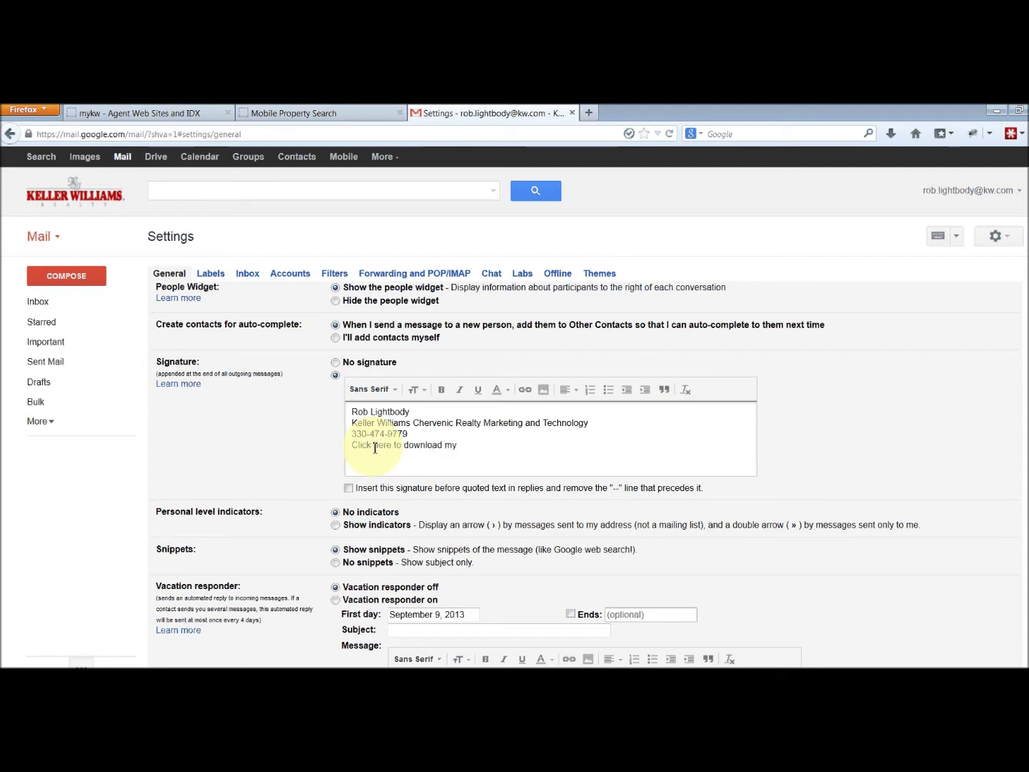
{"action": "type", "text": " Mobile Property"}
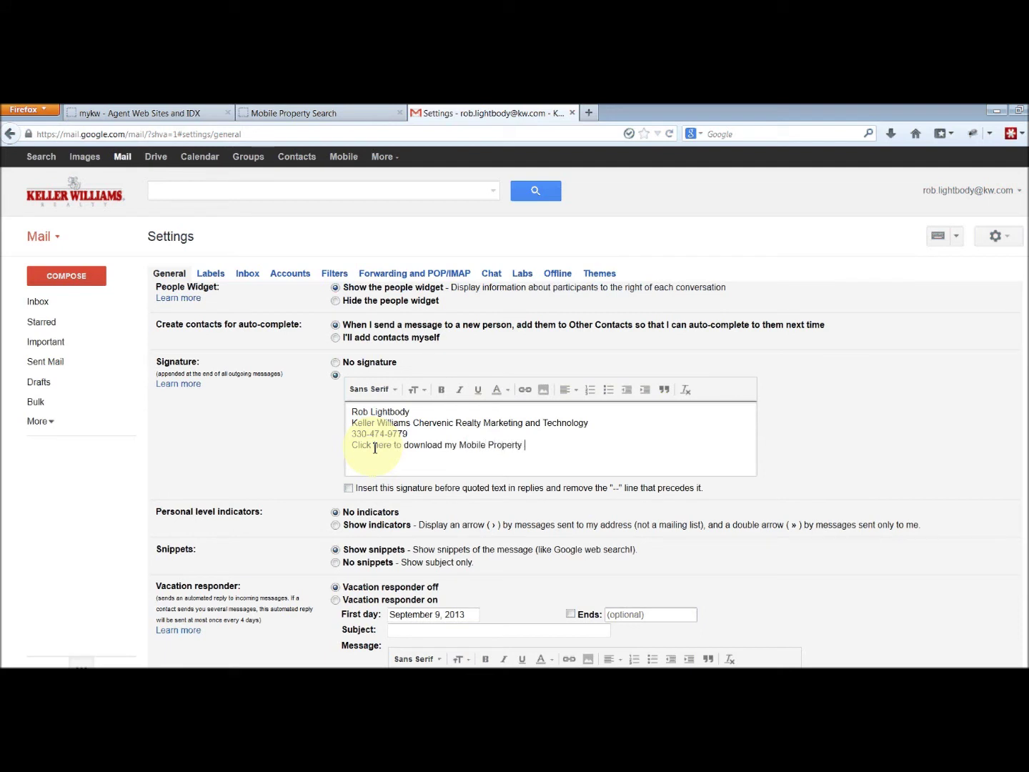
{"action": "type", "text": " Search App"}
Step: Select the entire download-app line and bring up the Edit Link dialog for it
{"action": "left_click_drag", "start_coordinate": [373, 444], "coordinate": [449, 449]}
{"action": "left_click", "coordinate": [461, 466]}
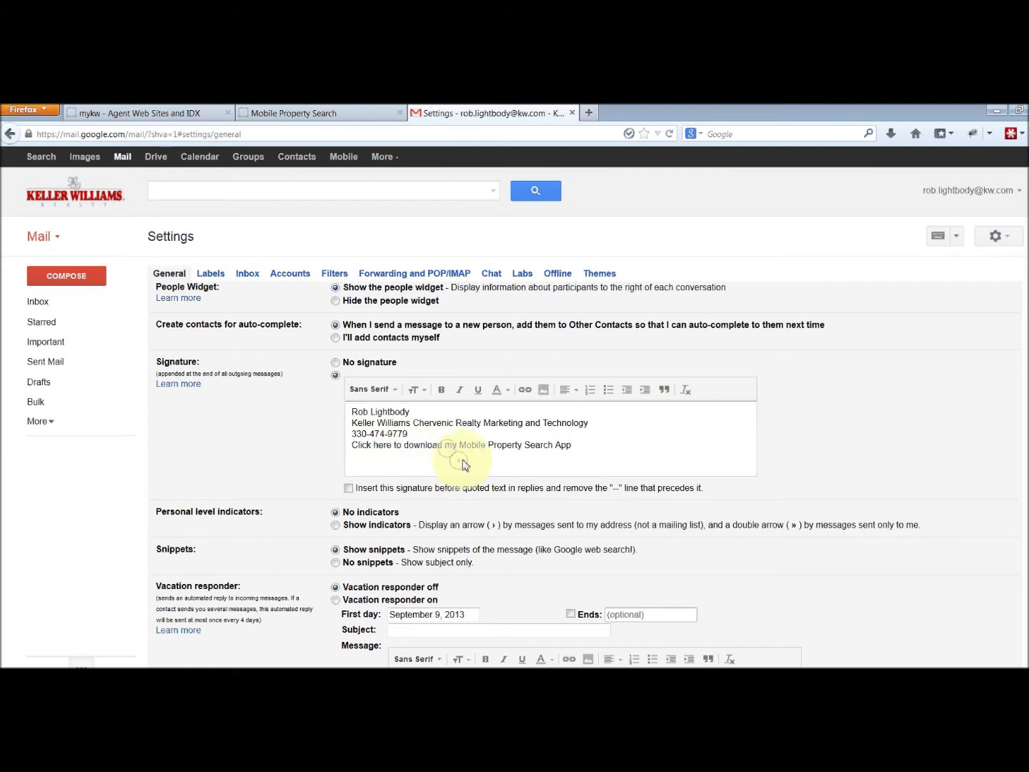
{"action": "left_click", "coordinate": [565, 446]}
{"action": "left_click_drag", "start_coordinate": [565, 446], "coordinate": [355, 443]}
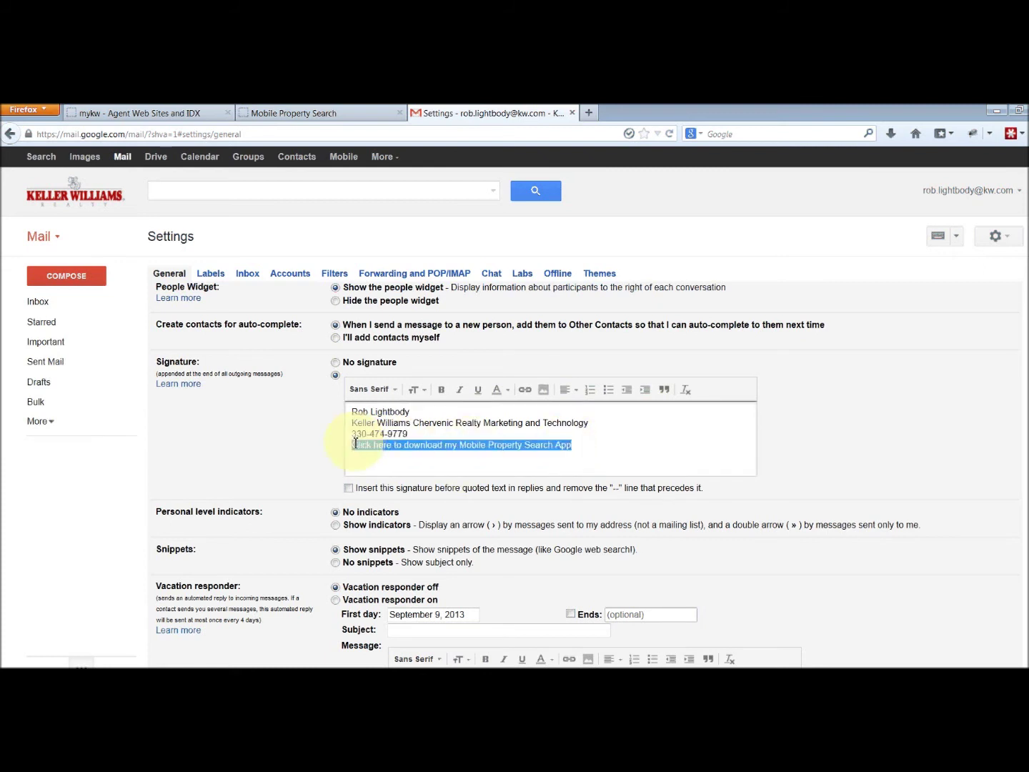
{"action": "left_click", "coordinate": [525, 391]}
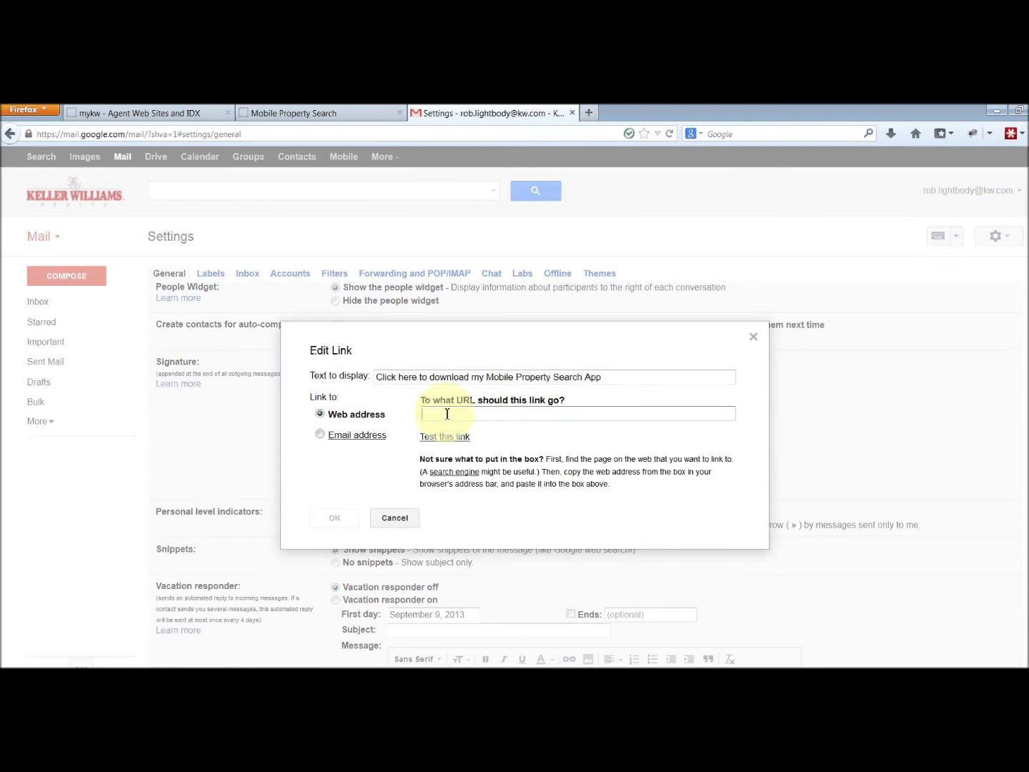
Step: Link the download line to the pasted Mobile URL, verify it opens the Get the App page, and confirm
{"action": "left_click", "coordinate": [446, 413]}
{"action": "key", "text": "ctrl+v"}
{"action": "right_click", "coordinate": [532, 413]}
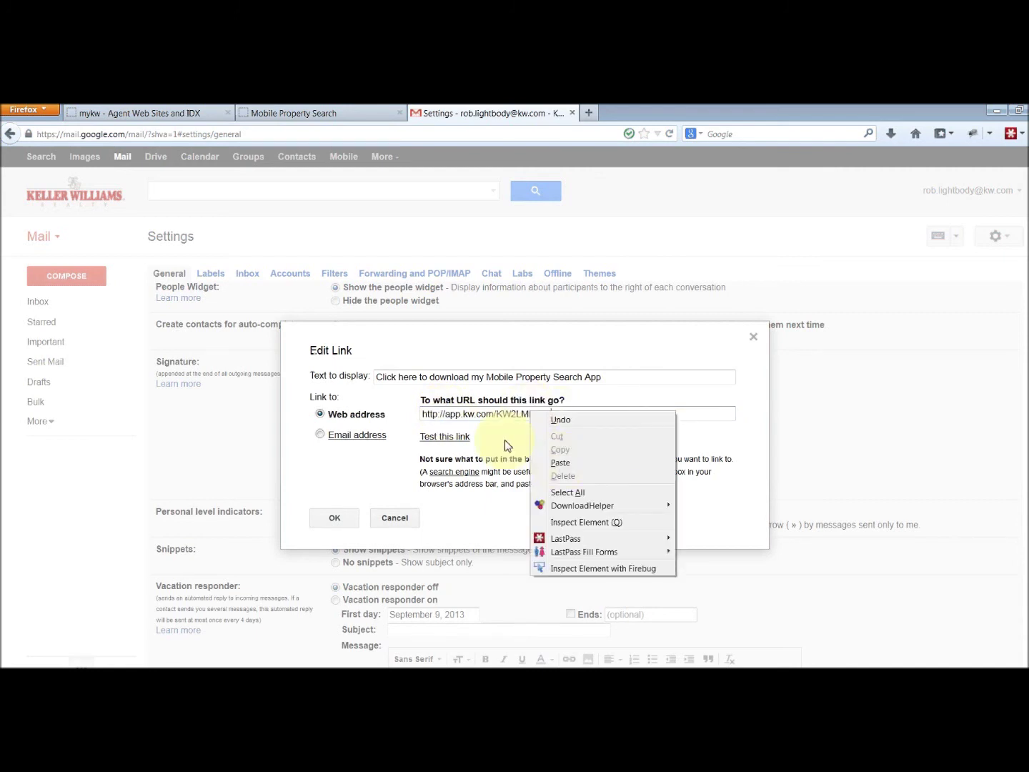
{"action": "left_click", "coordinate": [505, 418]}
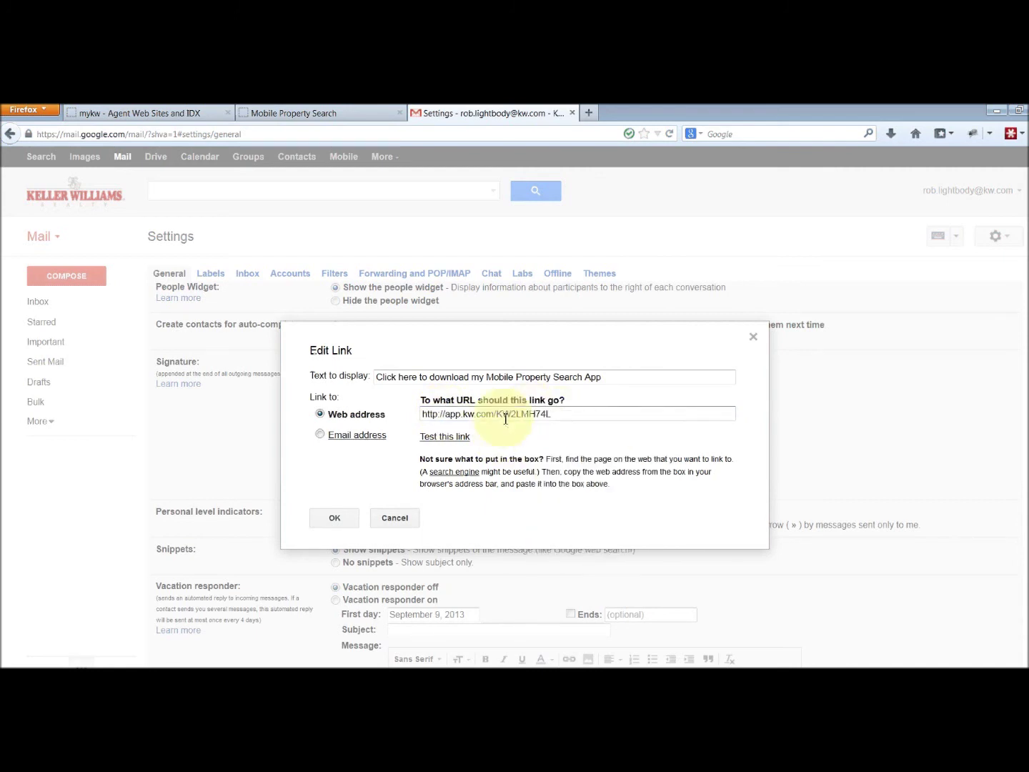
{"action": "left_click", "coordinate": [440, 438]}
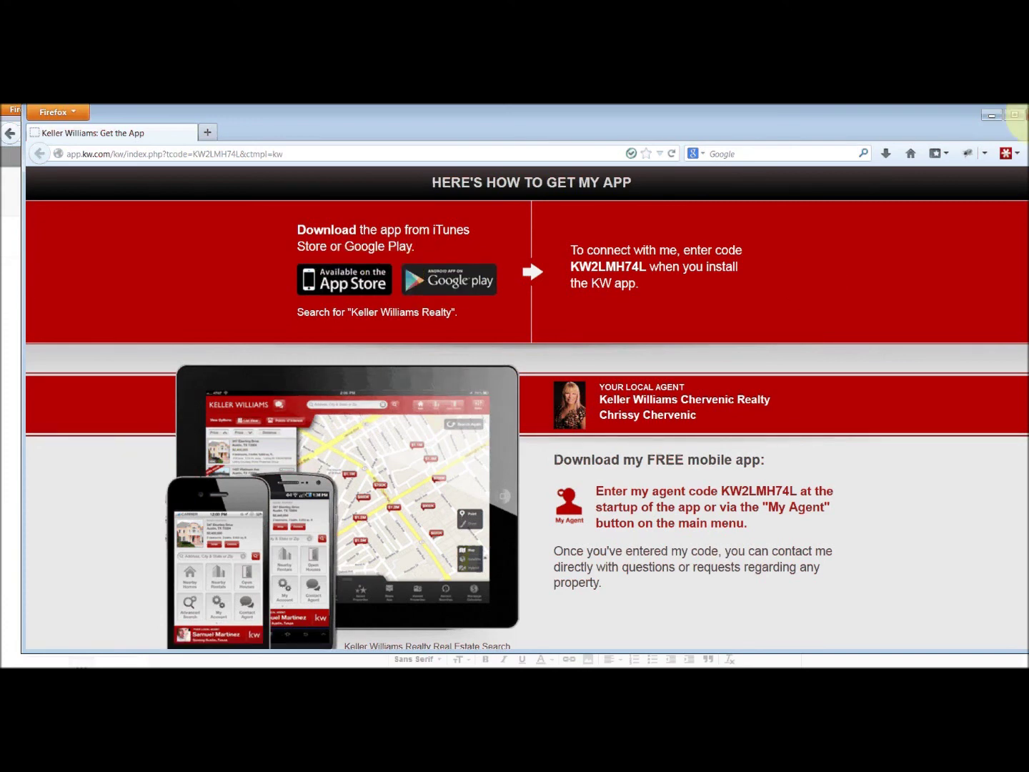
{"action": "left_click", "coordinate": [1021, 115]}
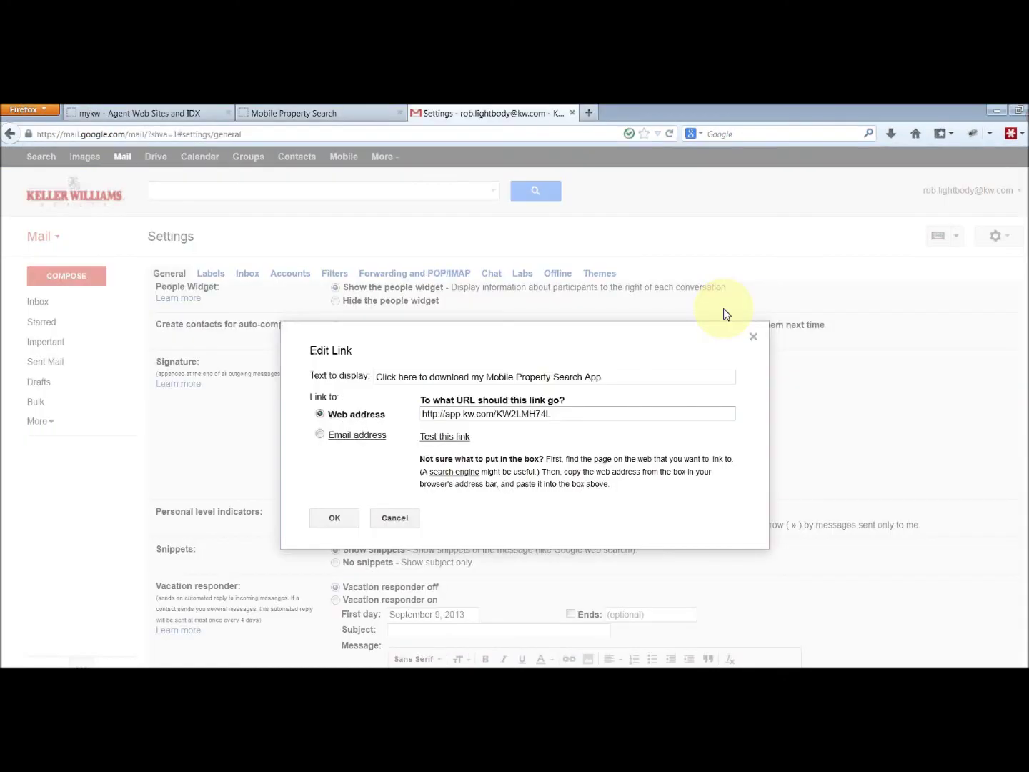
{"action": "left_click", "coordinate": [331, 519]}
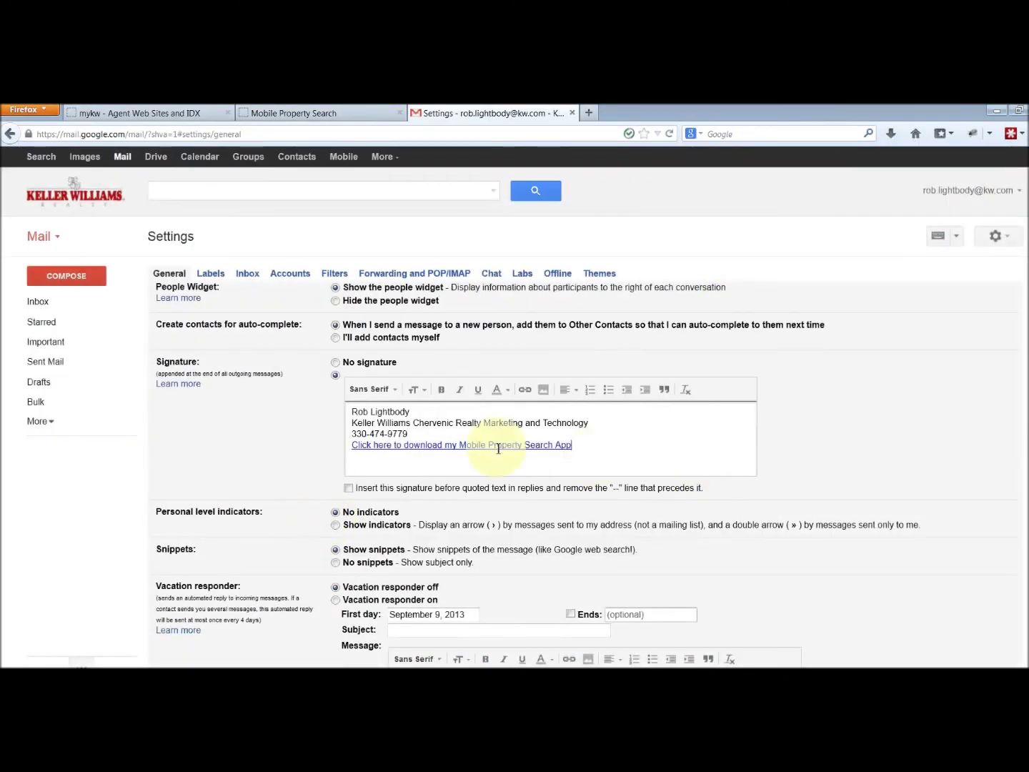
Step: Save the signature changes, then preview them in a new Compose message and close it
{"action": "scroll", "coordinate": [904, 451], "scroll_direction": "down", "scroll_amount": 5}
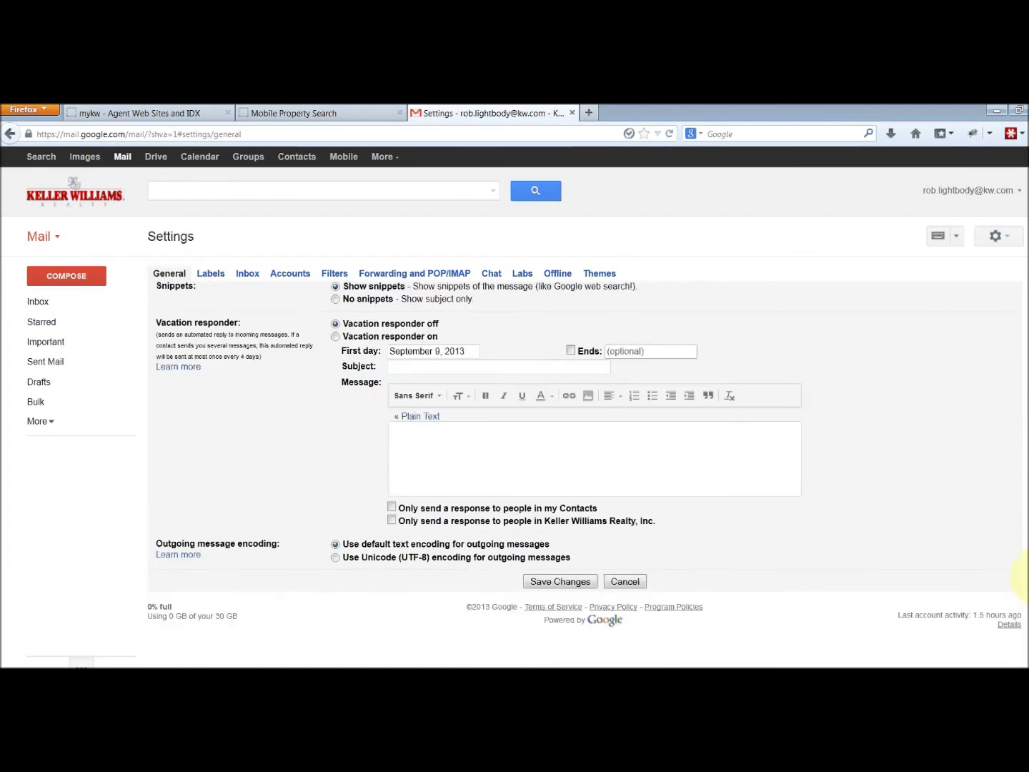
{"action": "left_click", "coordinate": [562, 582]}
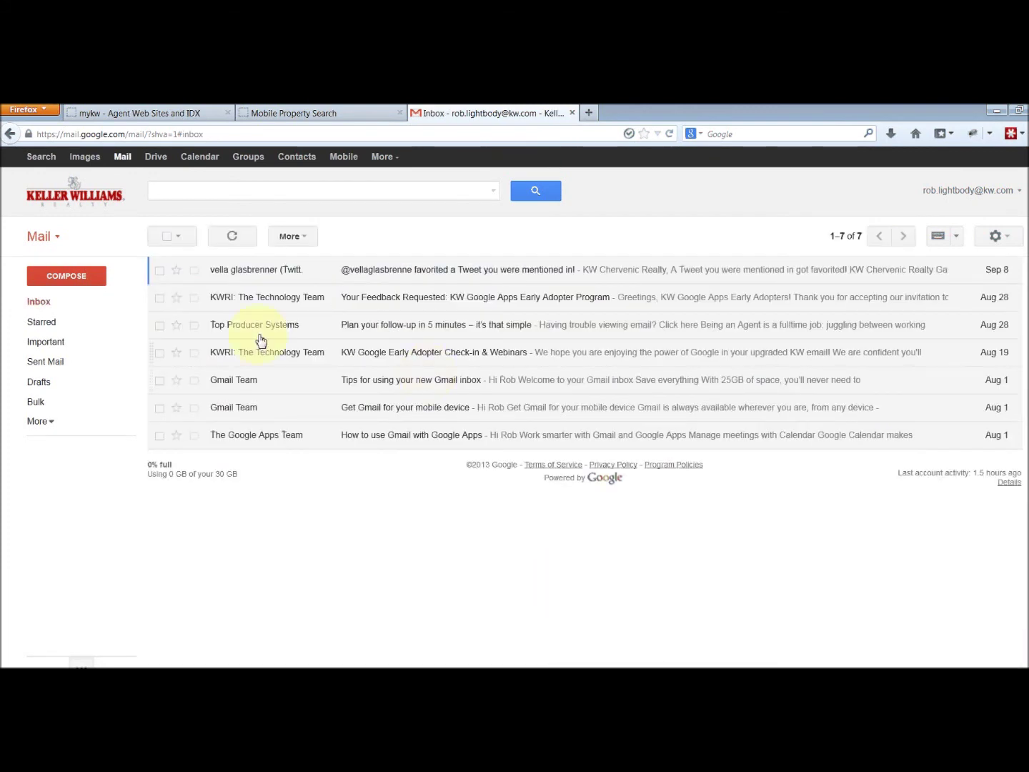
{"action": "left_click", "coordinate": [66, 278]}
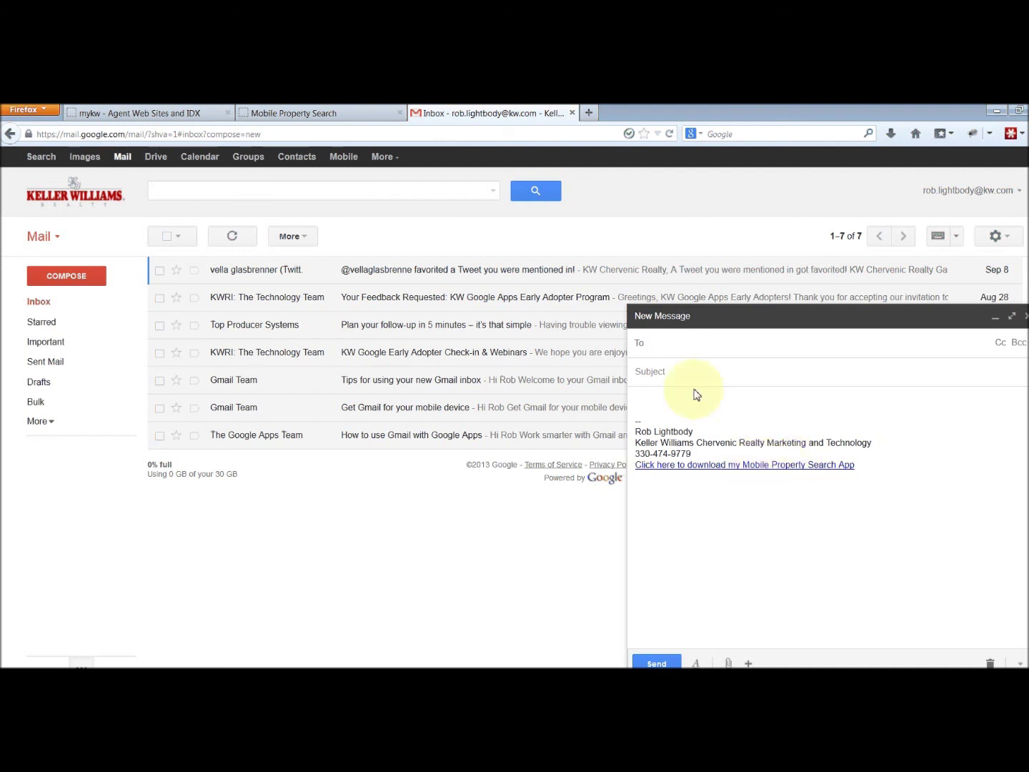
{"action": "left_click", "coordinate": [1025, 317]}
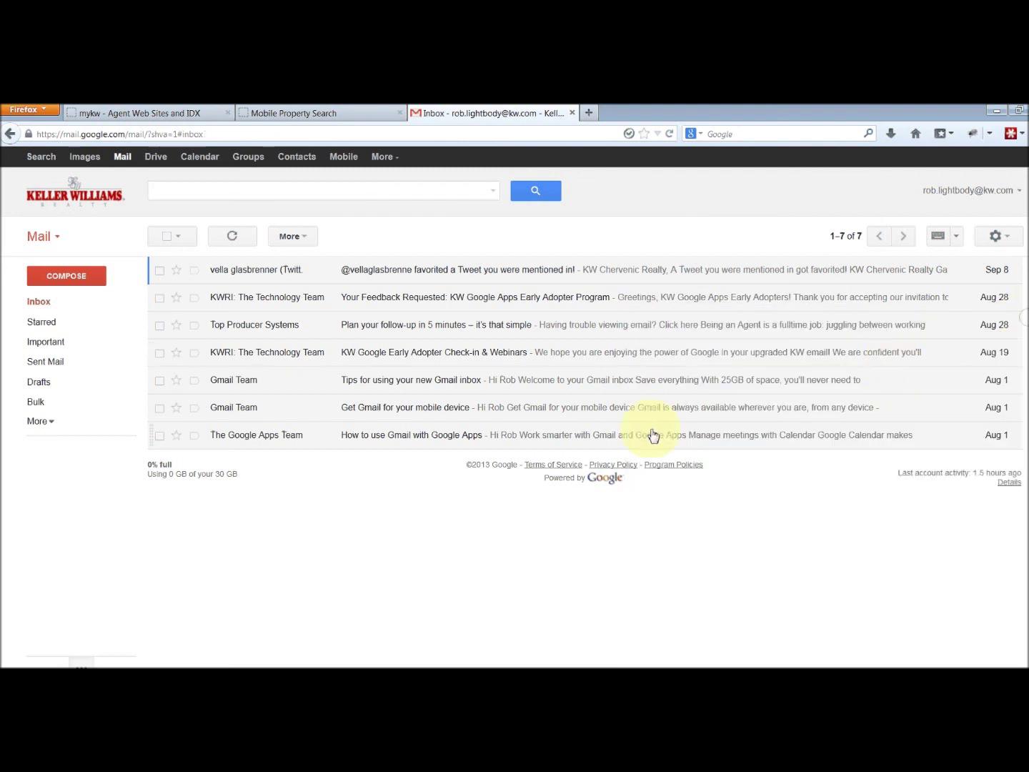